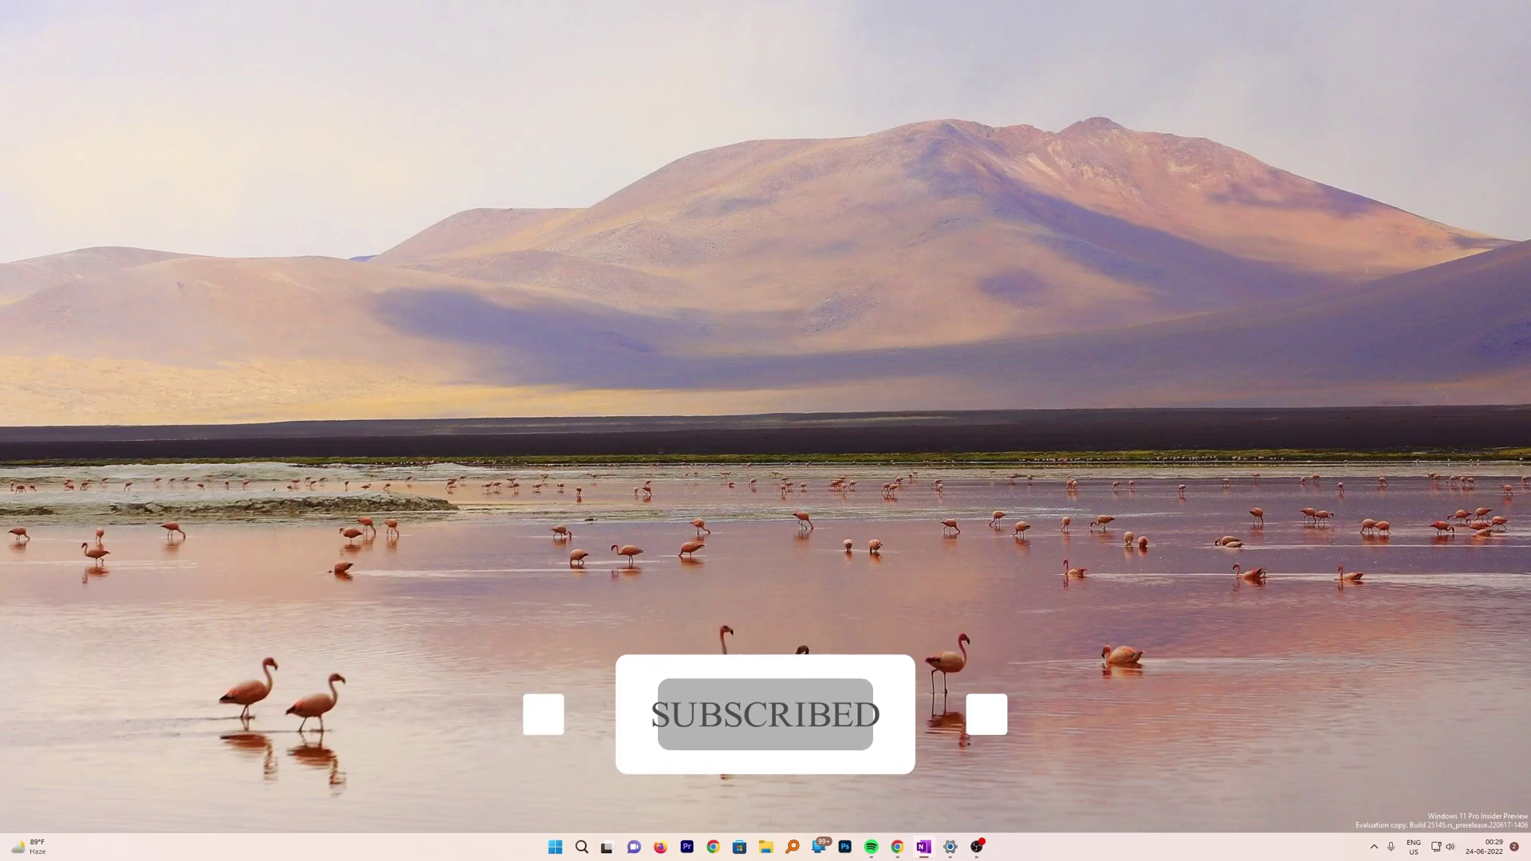
- Launch Settings from the Start menu and go to the Privacy & security page
key(super)
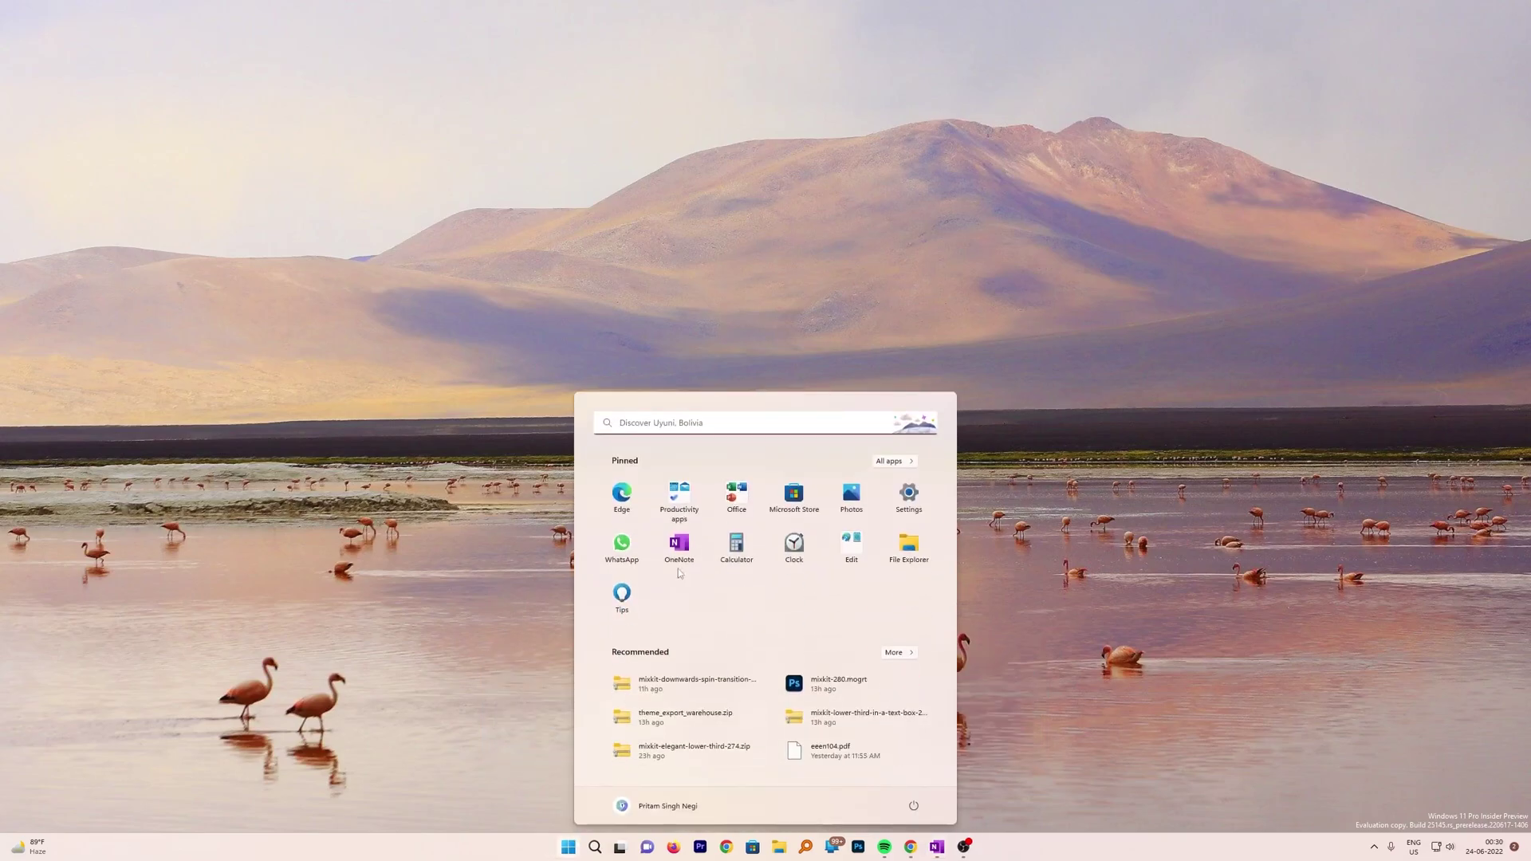
click(913, 500)
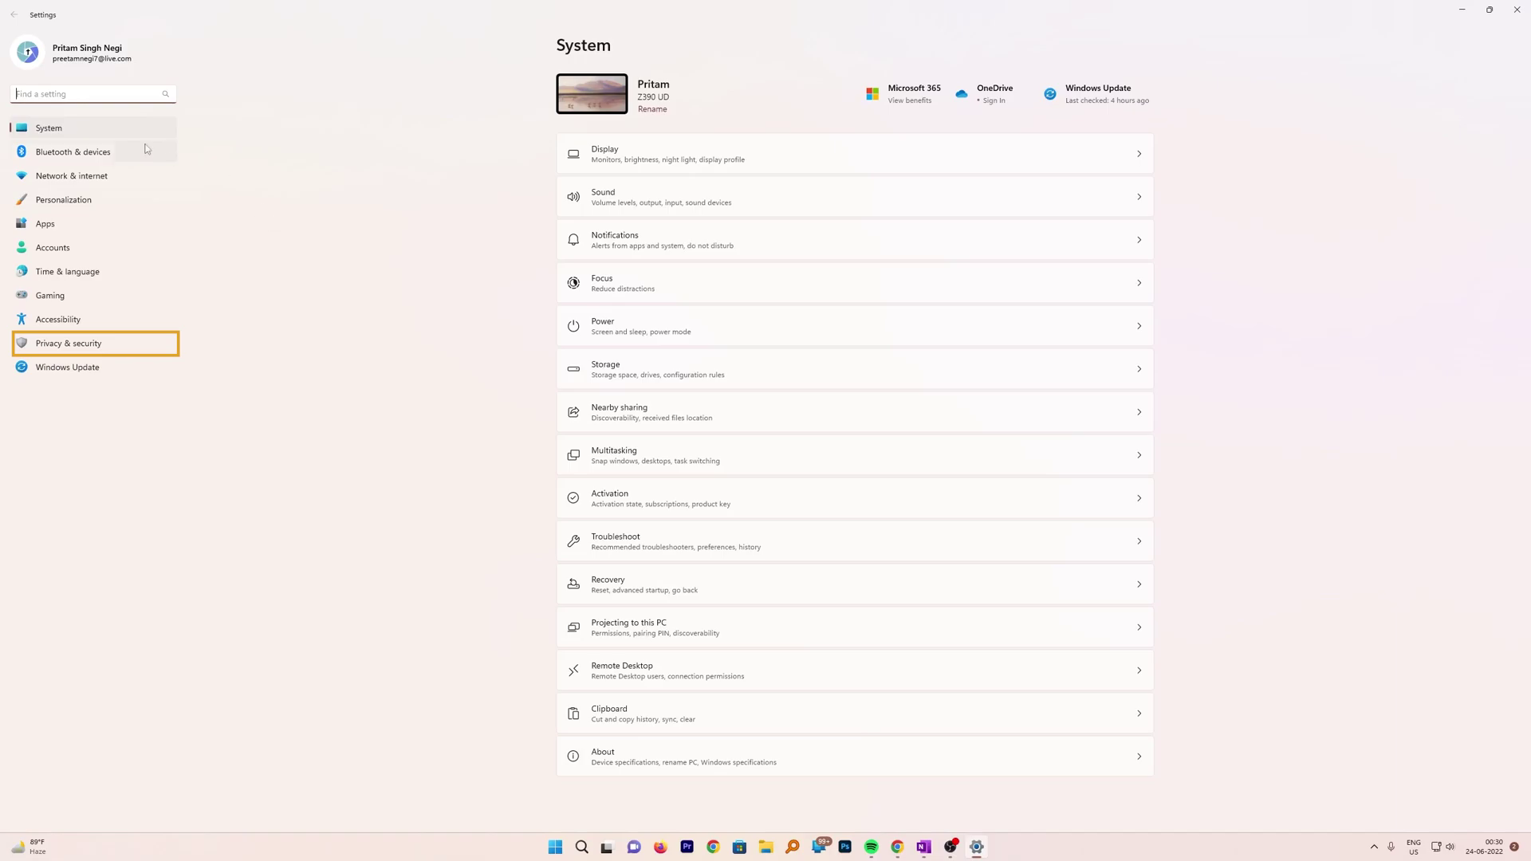
click(74, 345)
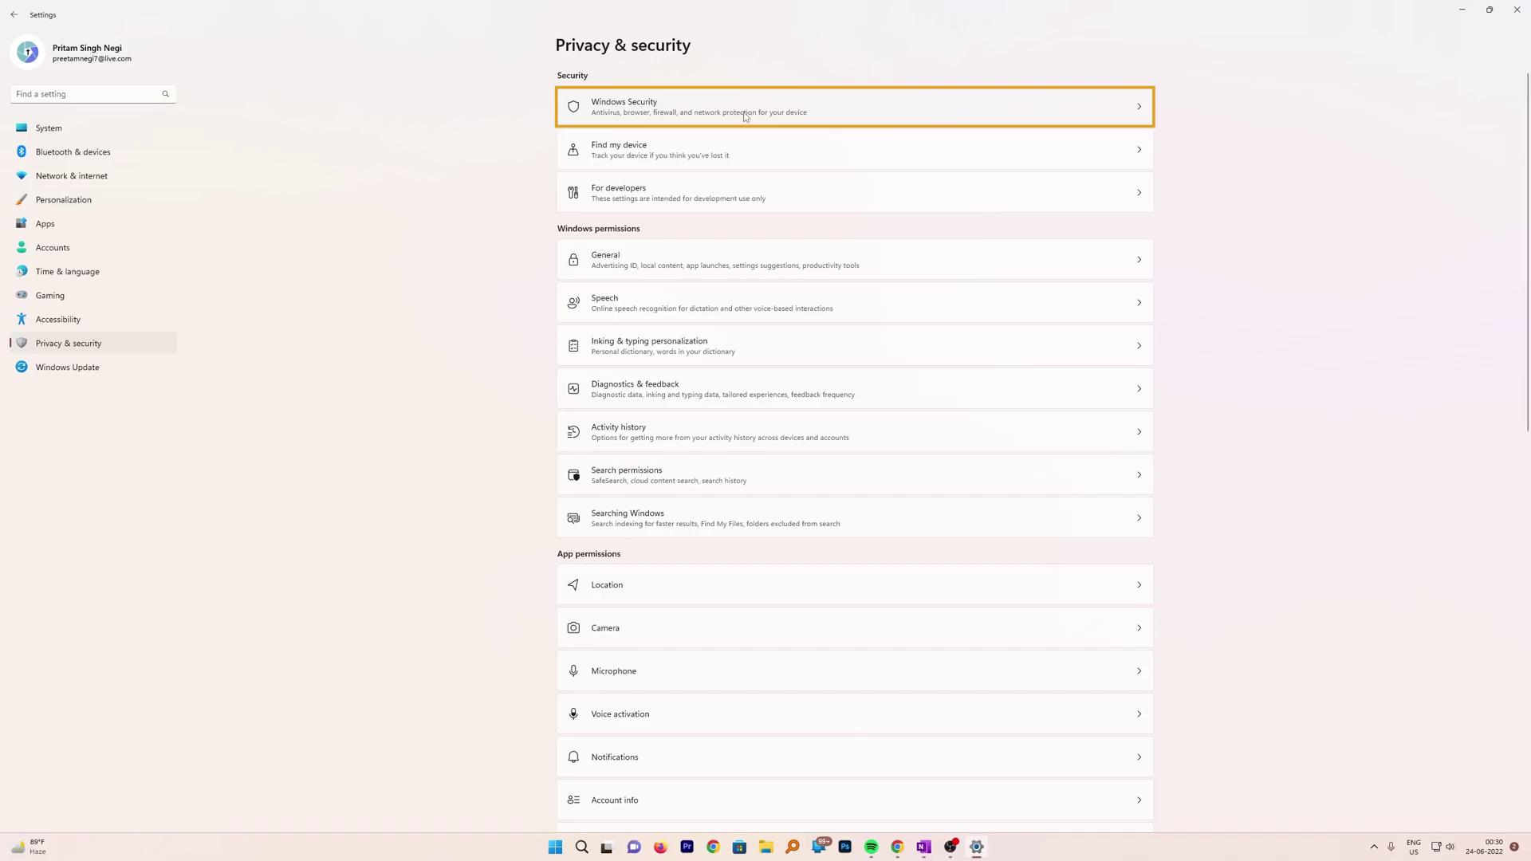
- Go from Privacy & security to Windows Security's Virus & threat protection page
click(748, 115)
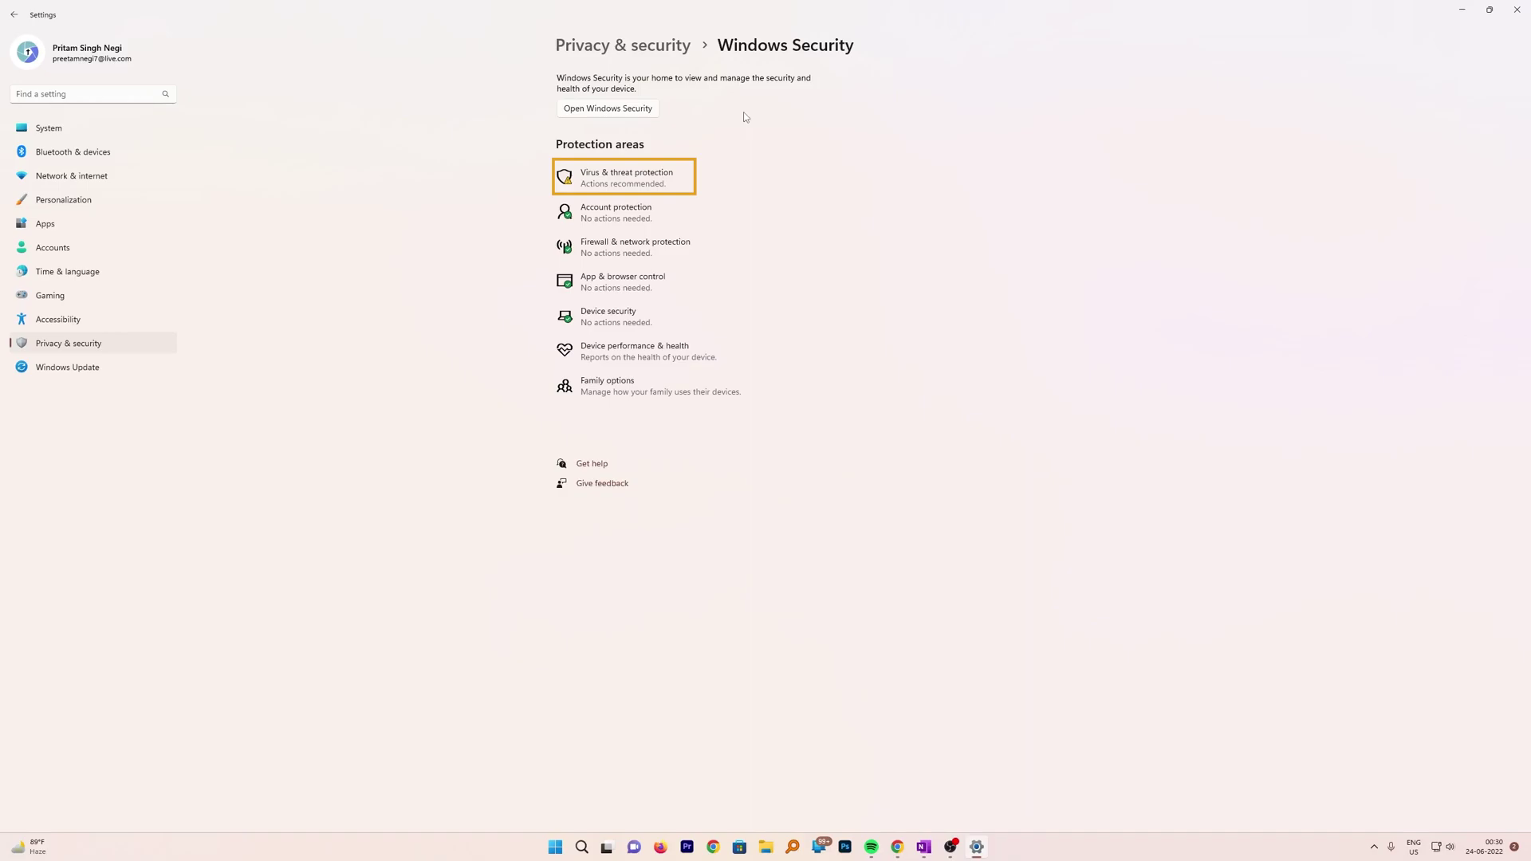
click(635, 174)
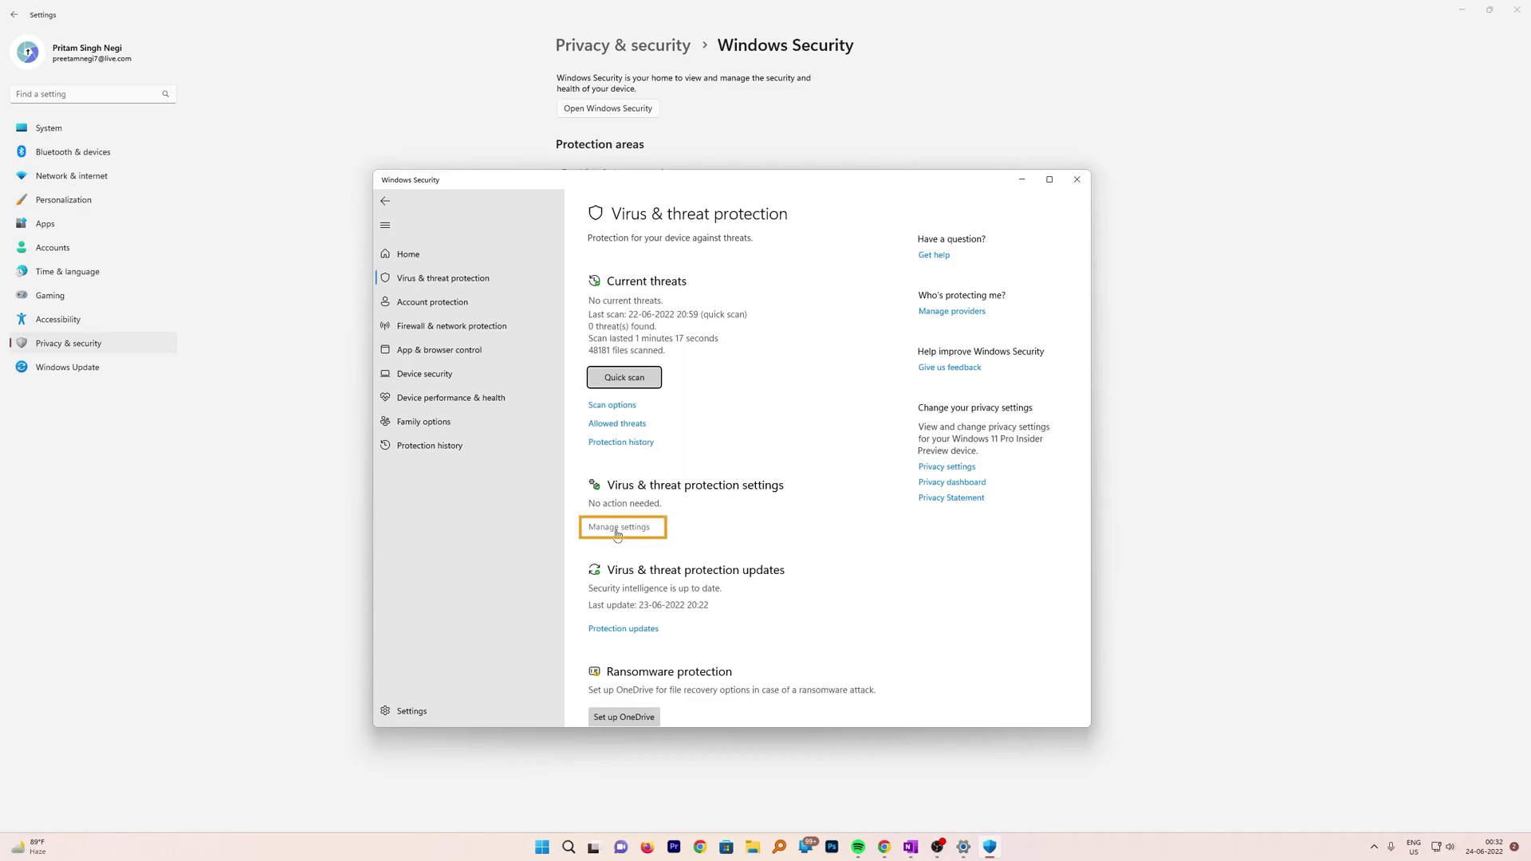
- In Manage settings, switch off cloud-delivered protection, automatic sample submission and Tamper Protection
click(618, 528)
scroll(674, 488, down, 3)
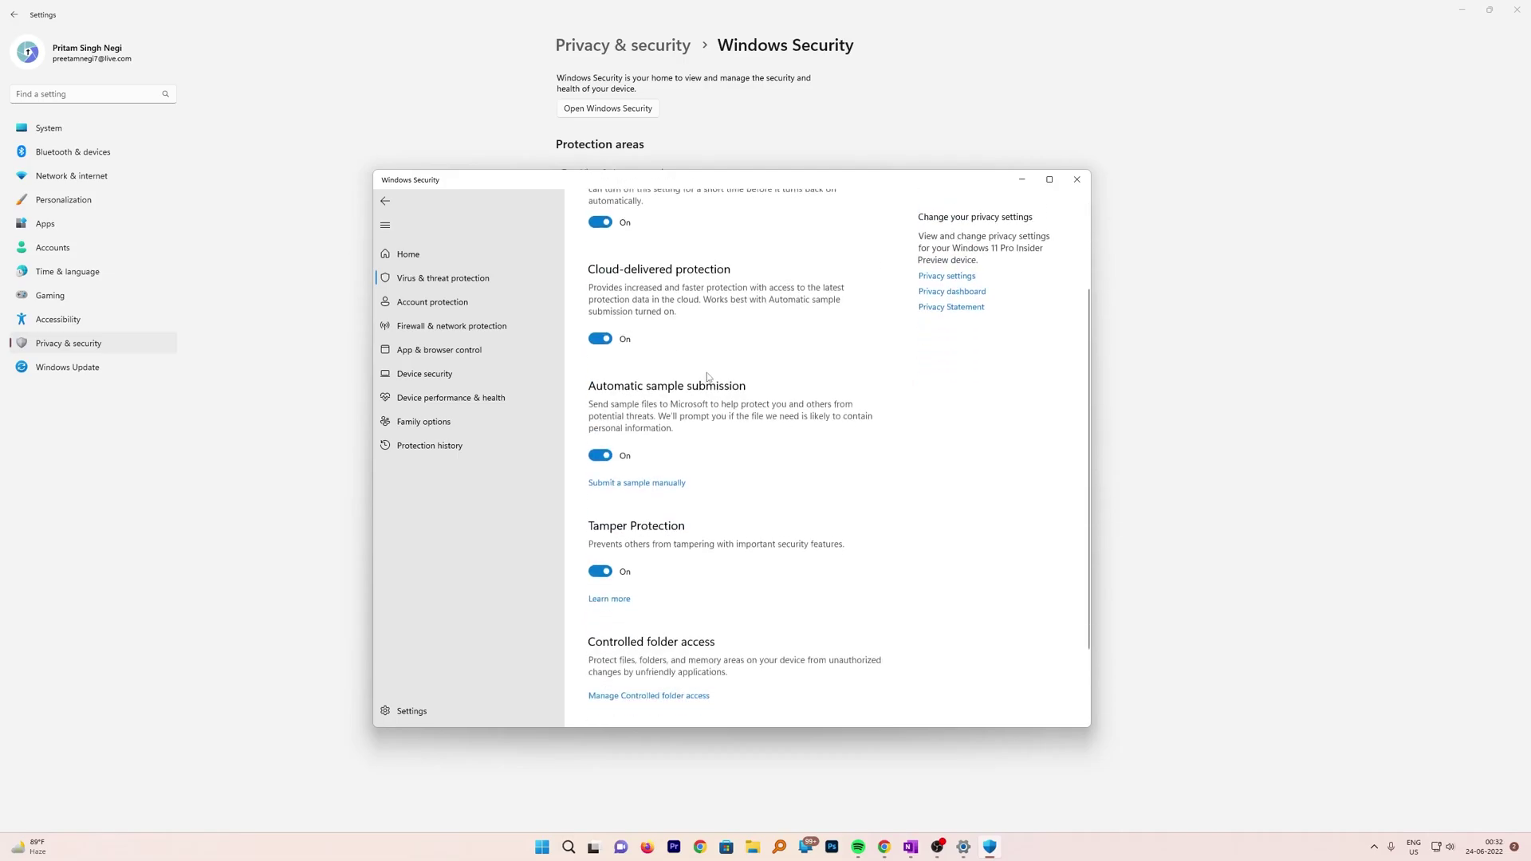
scroll(673, 488, up, 3)
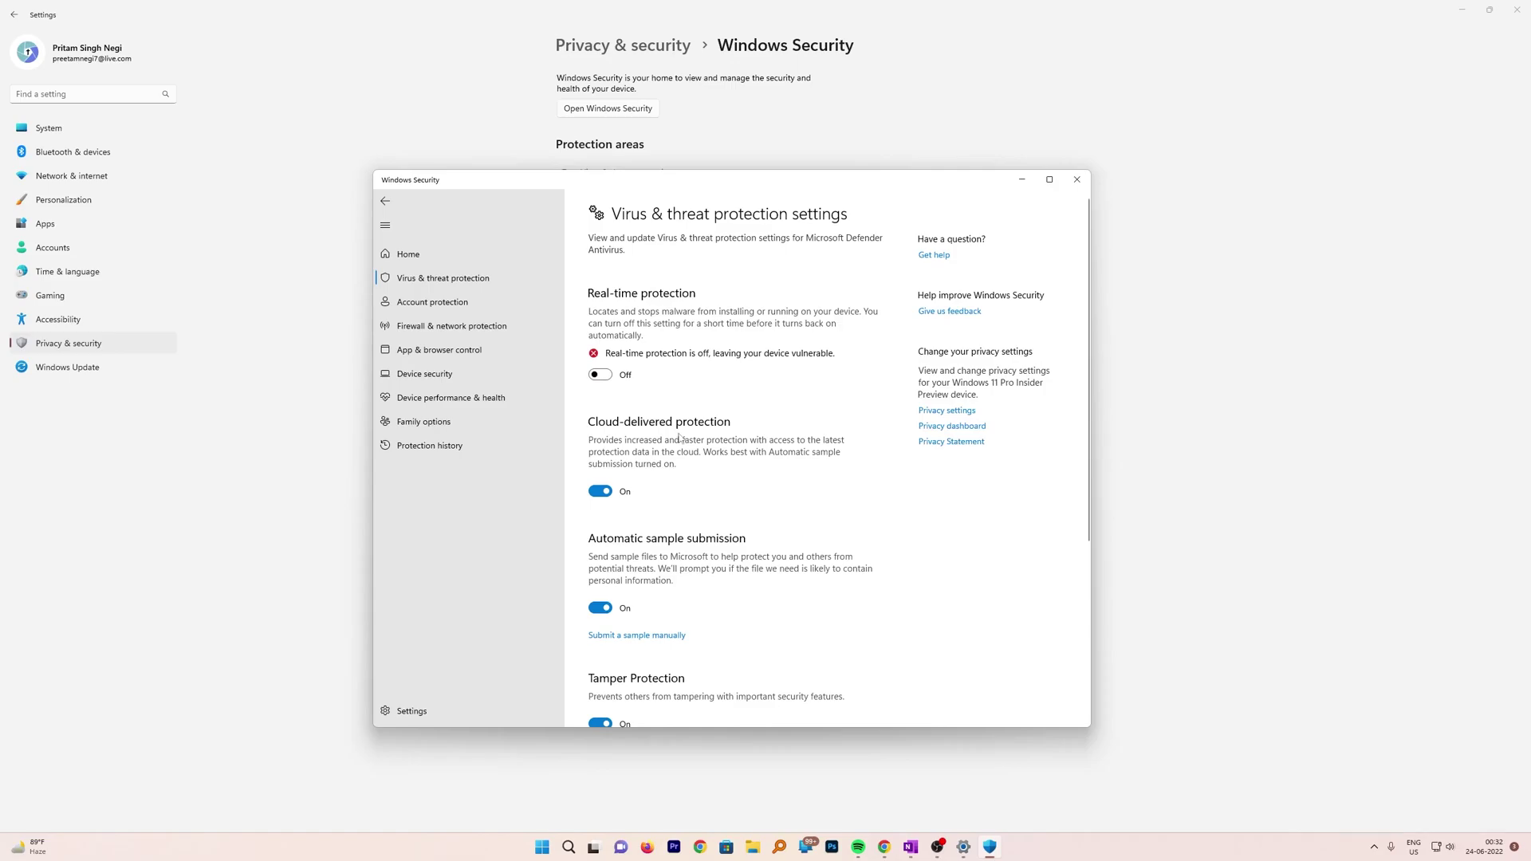
click(601, 490)
scroll(701, 537, down, 3)
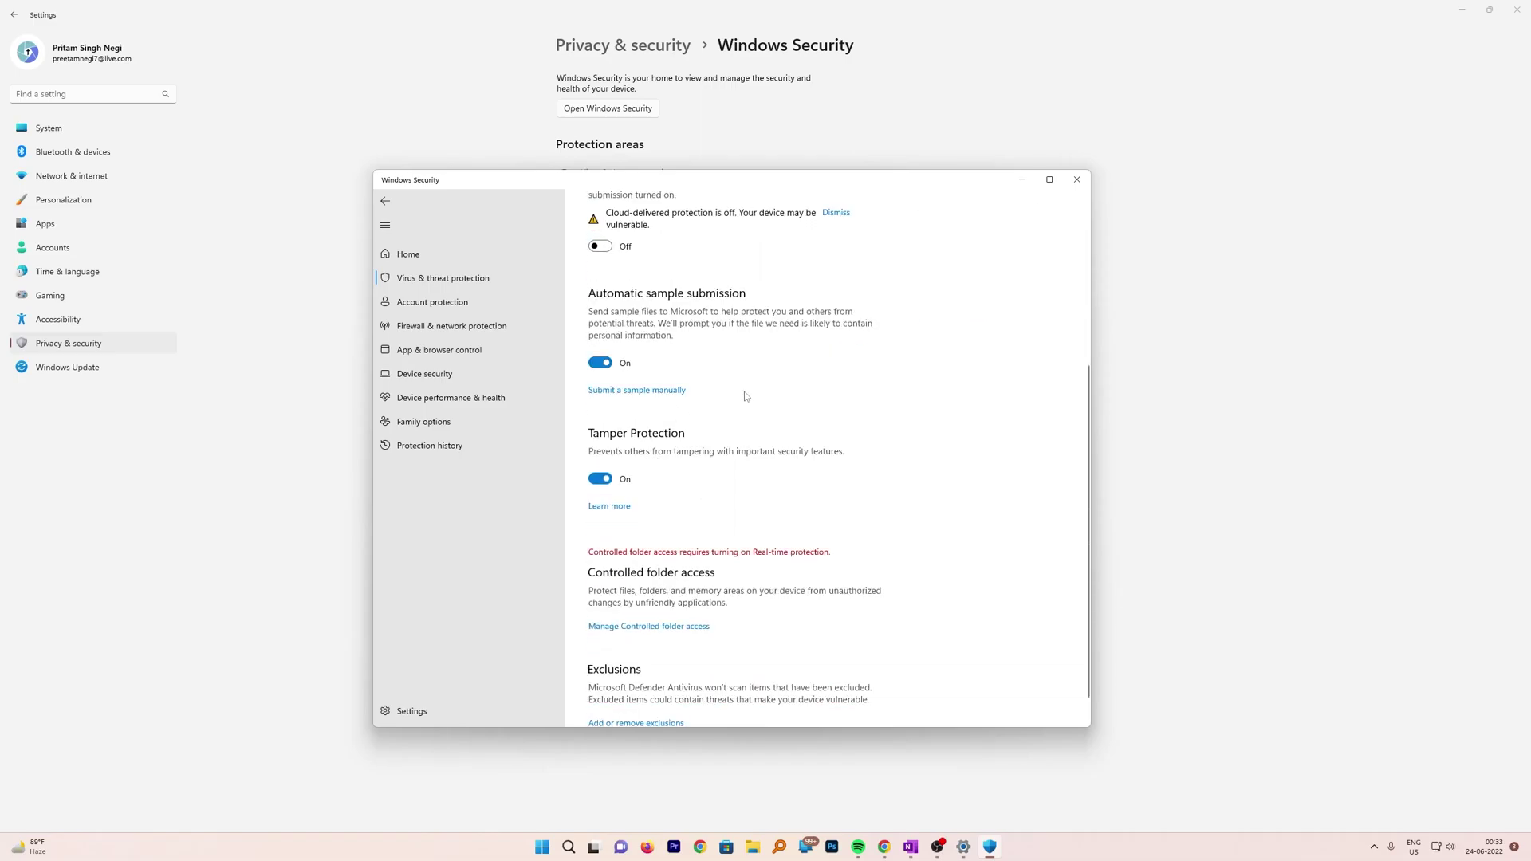
click(600, 364)
click(601, 502)
scroll(671, 484, down, 1)
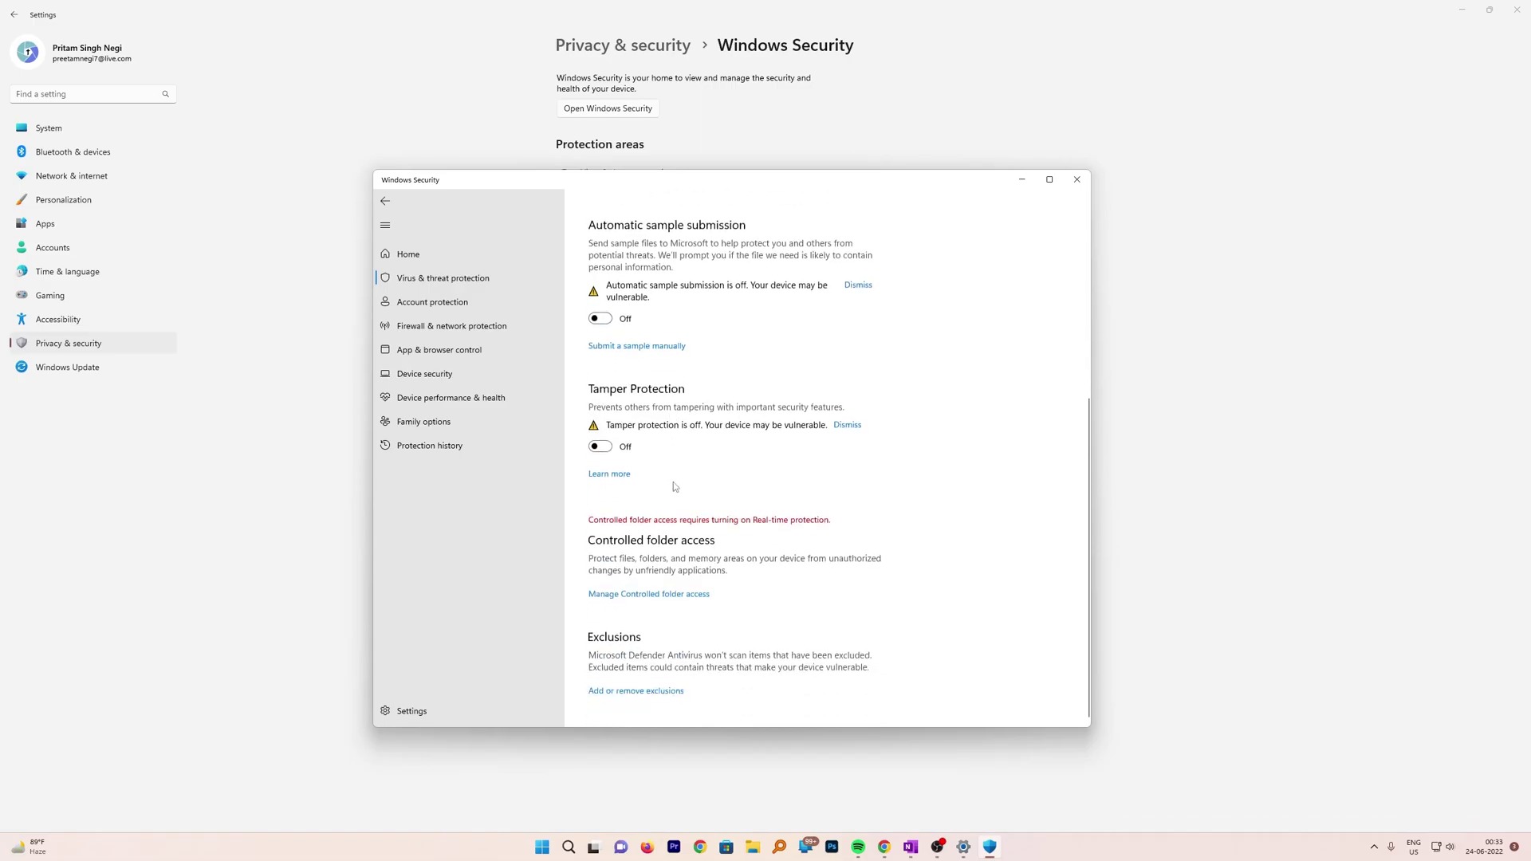
scroll(701, 336, up, 5)
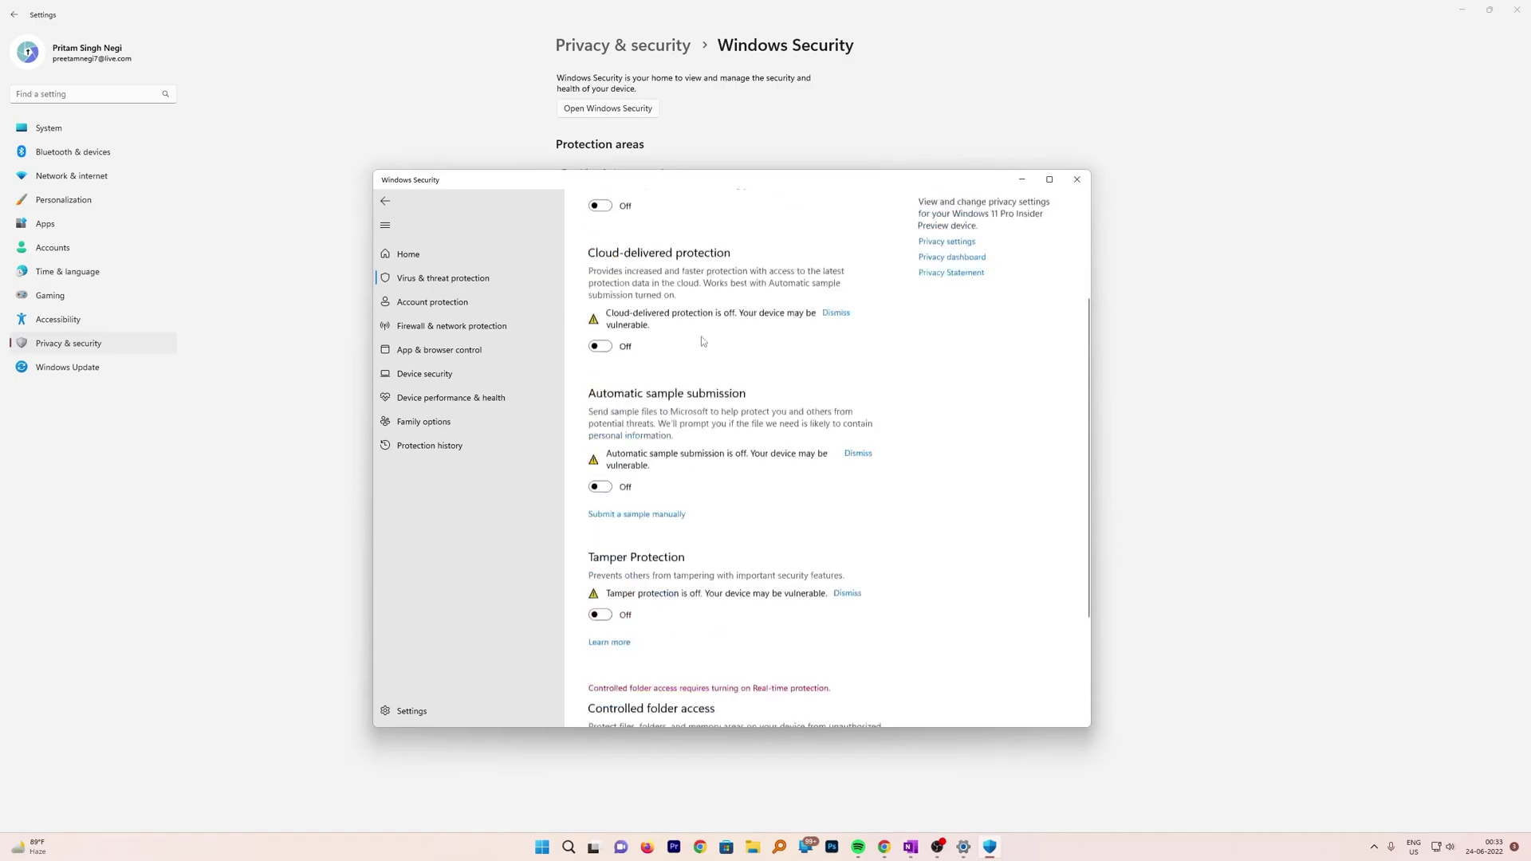
- Return to the protection overview, close Windows Security, and go back to Privacy & security
click(402, 204)
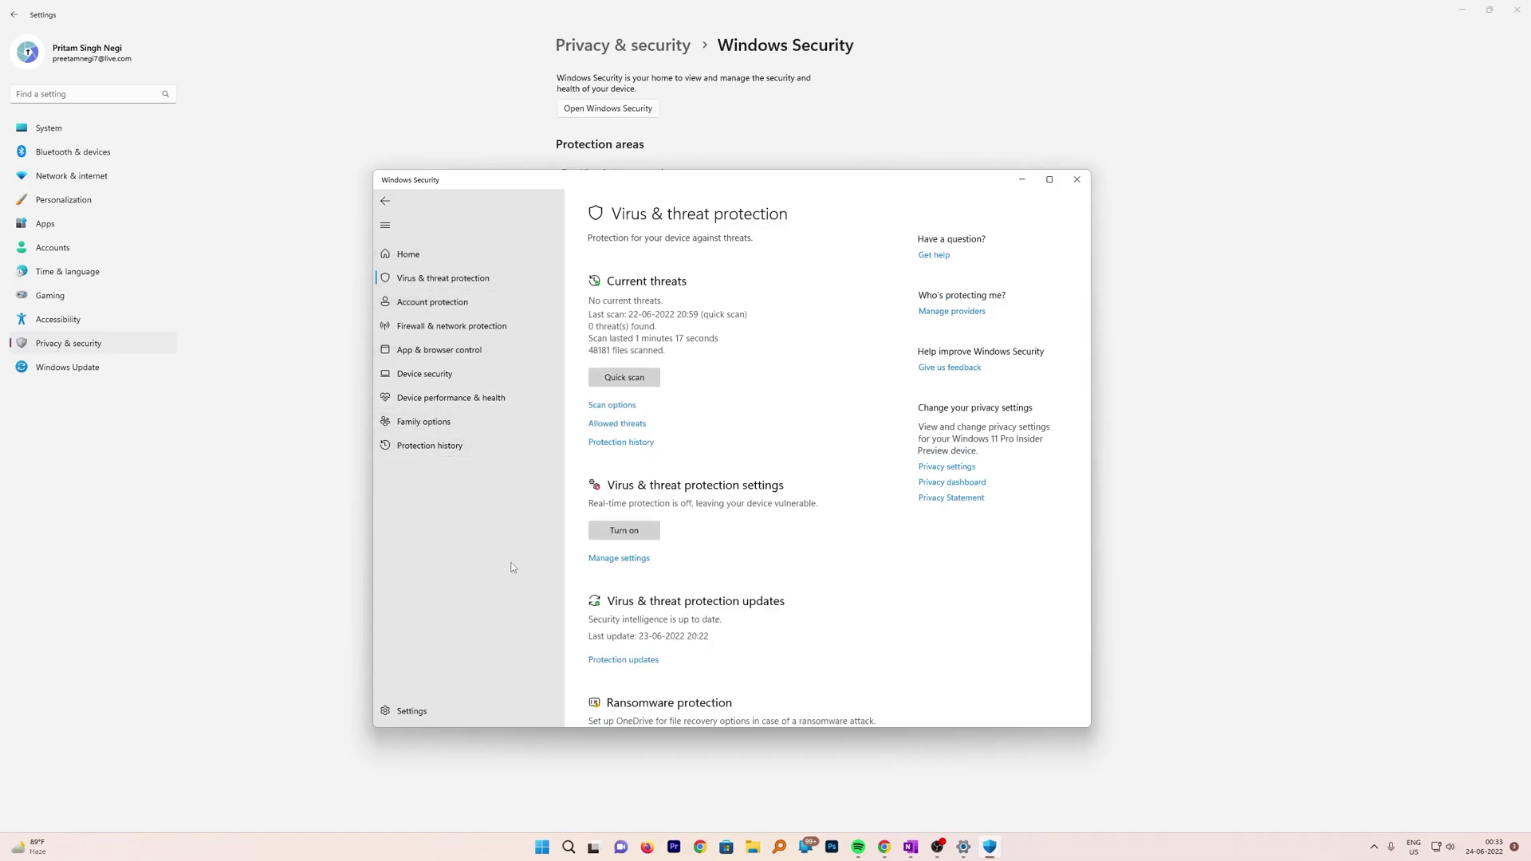
click(1076, 179)
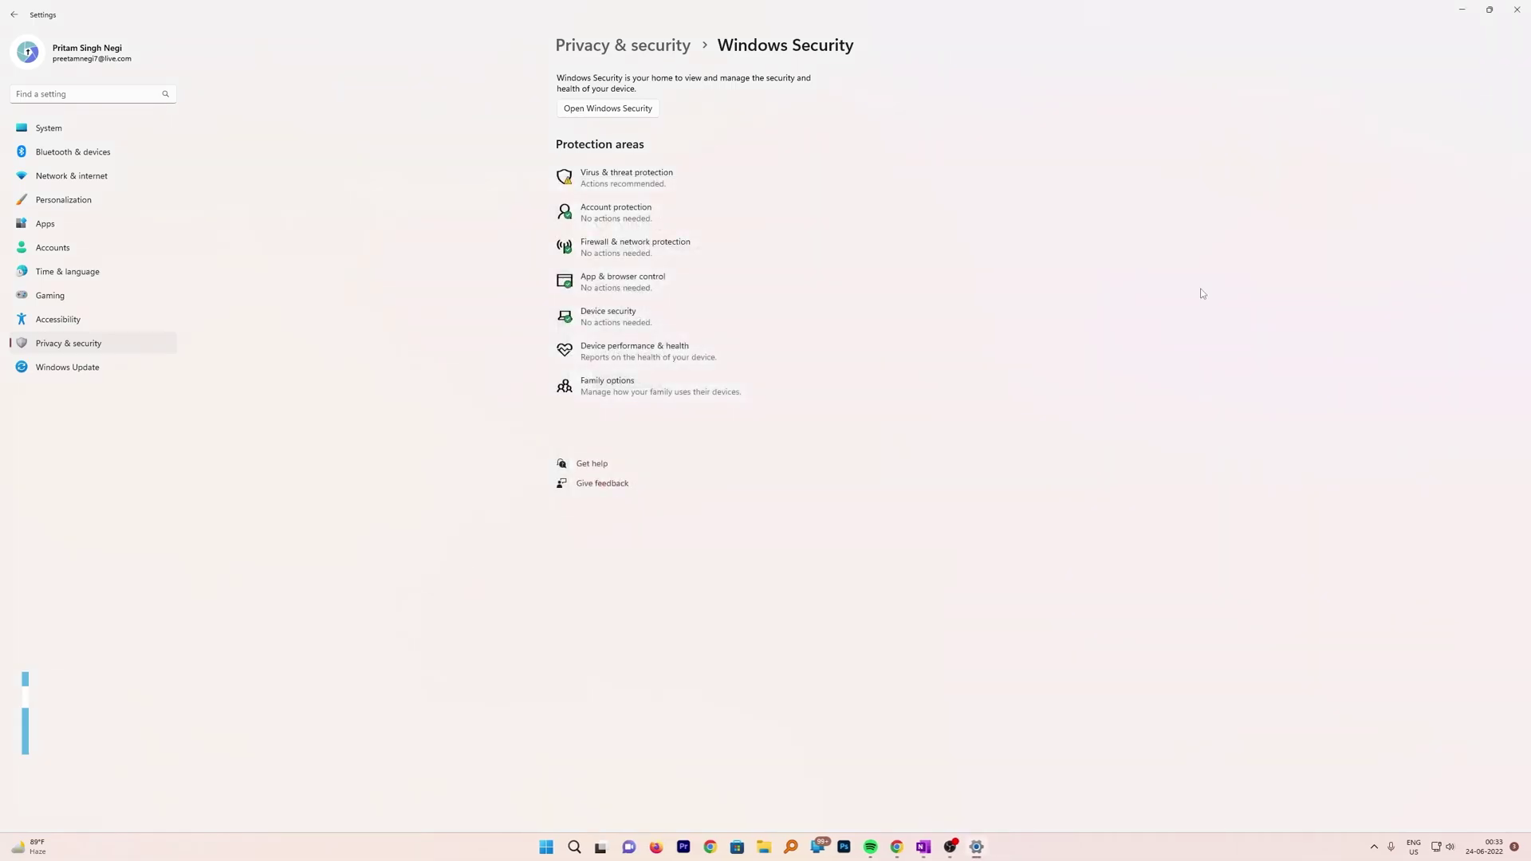
key(alt+Left)
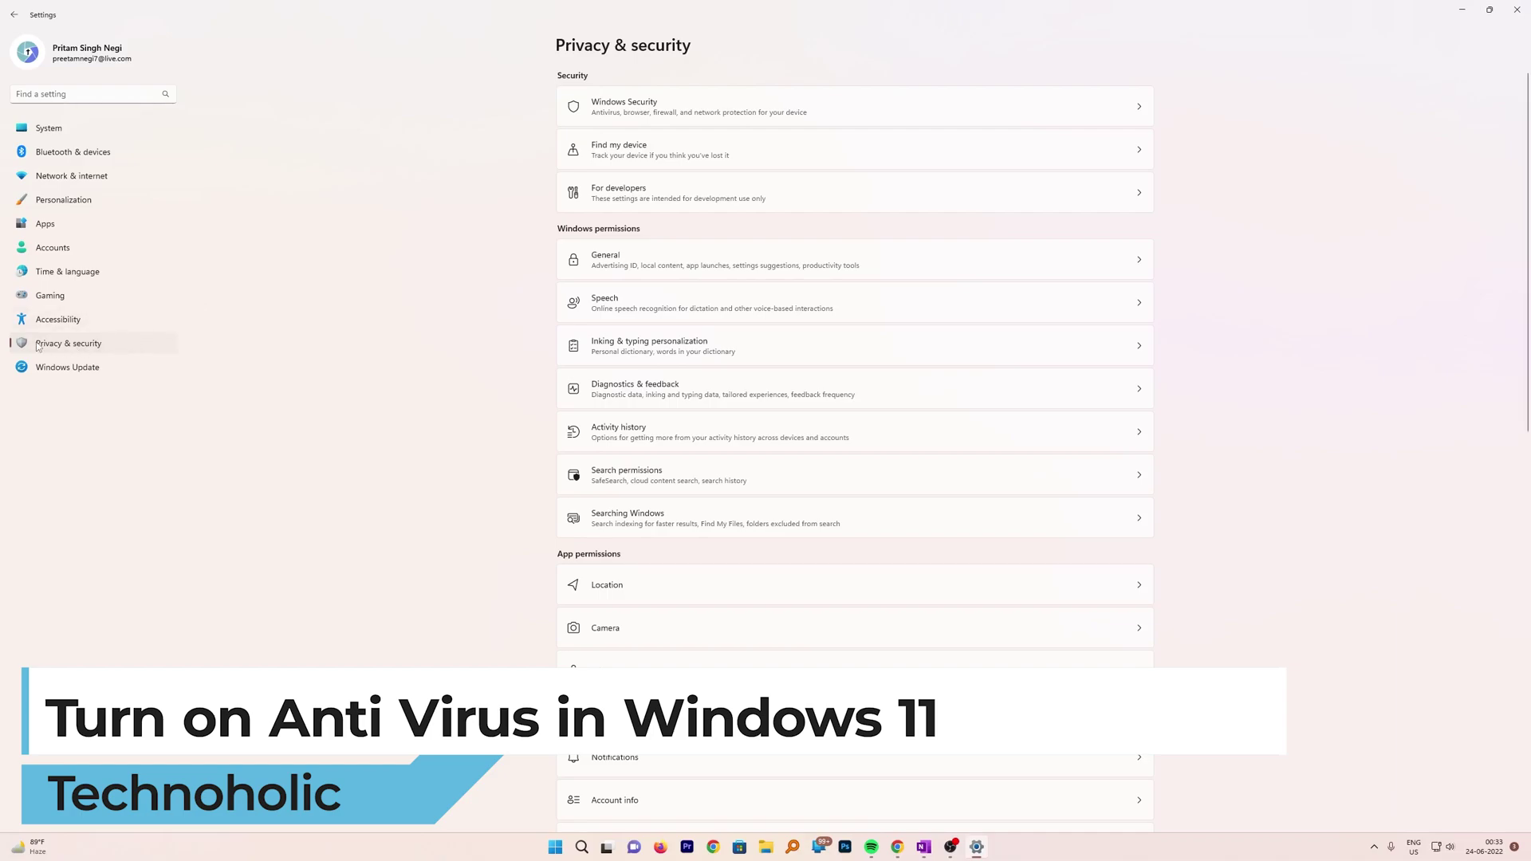
- Reopen Windows Security's Virus & threat protection Manage settings page
click(647, 102)
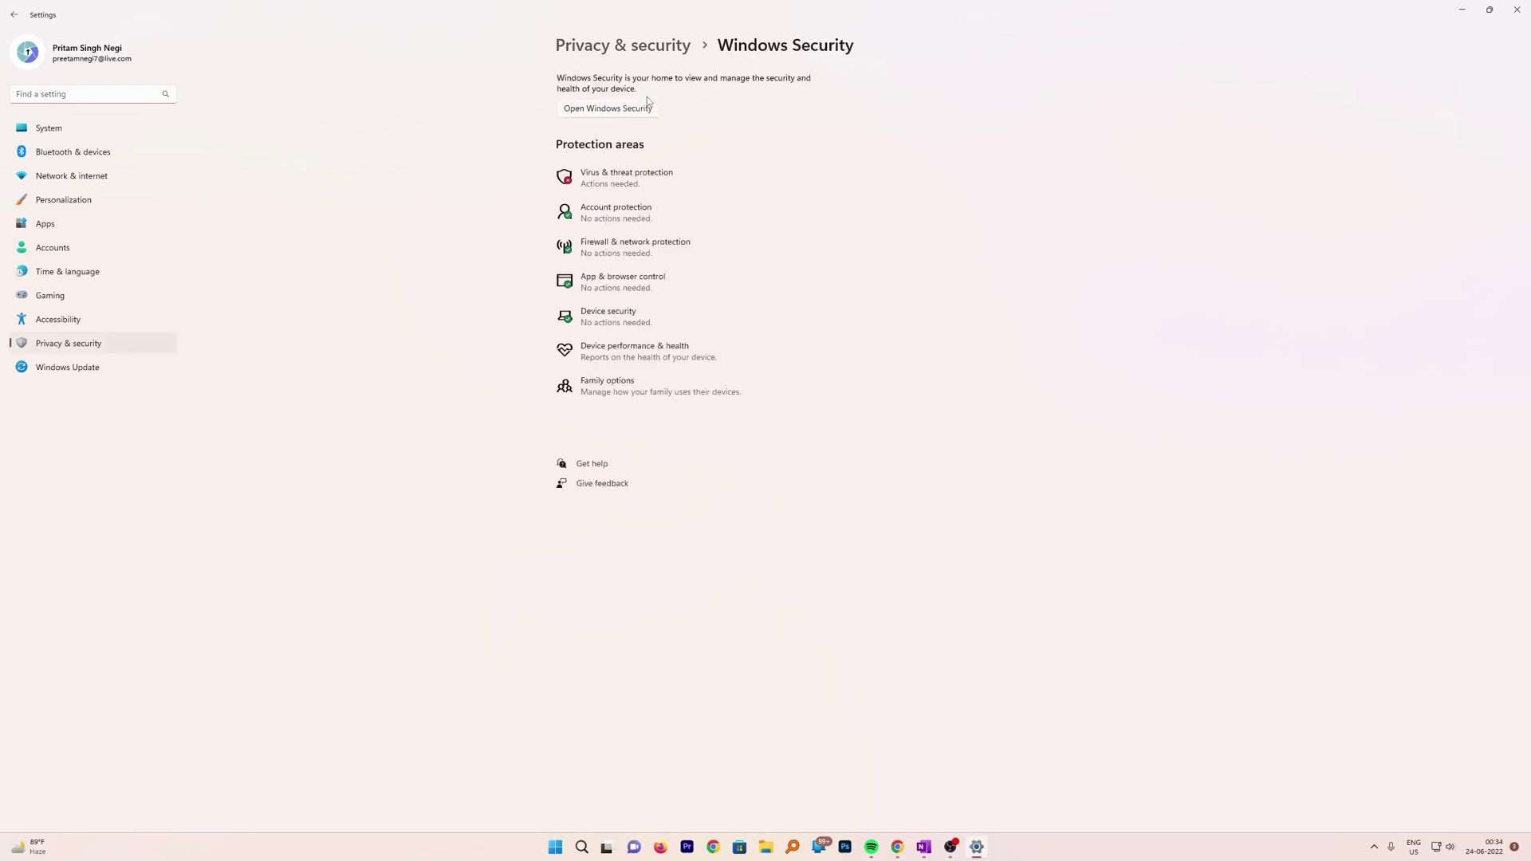
click(640, 177)
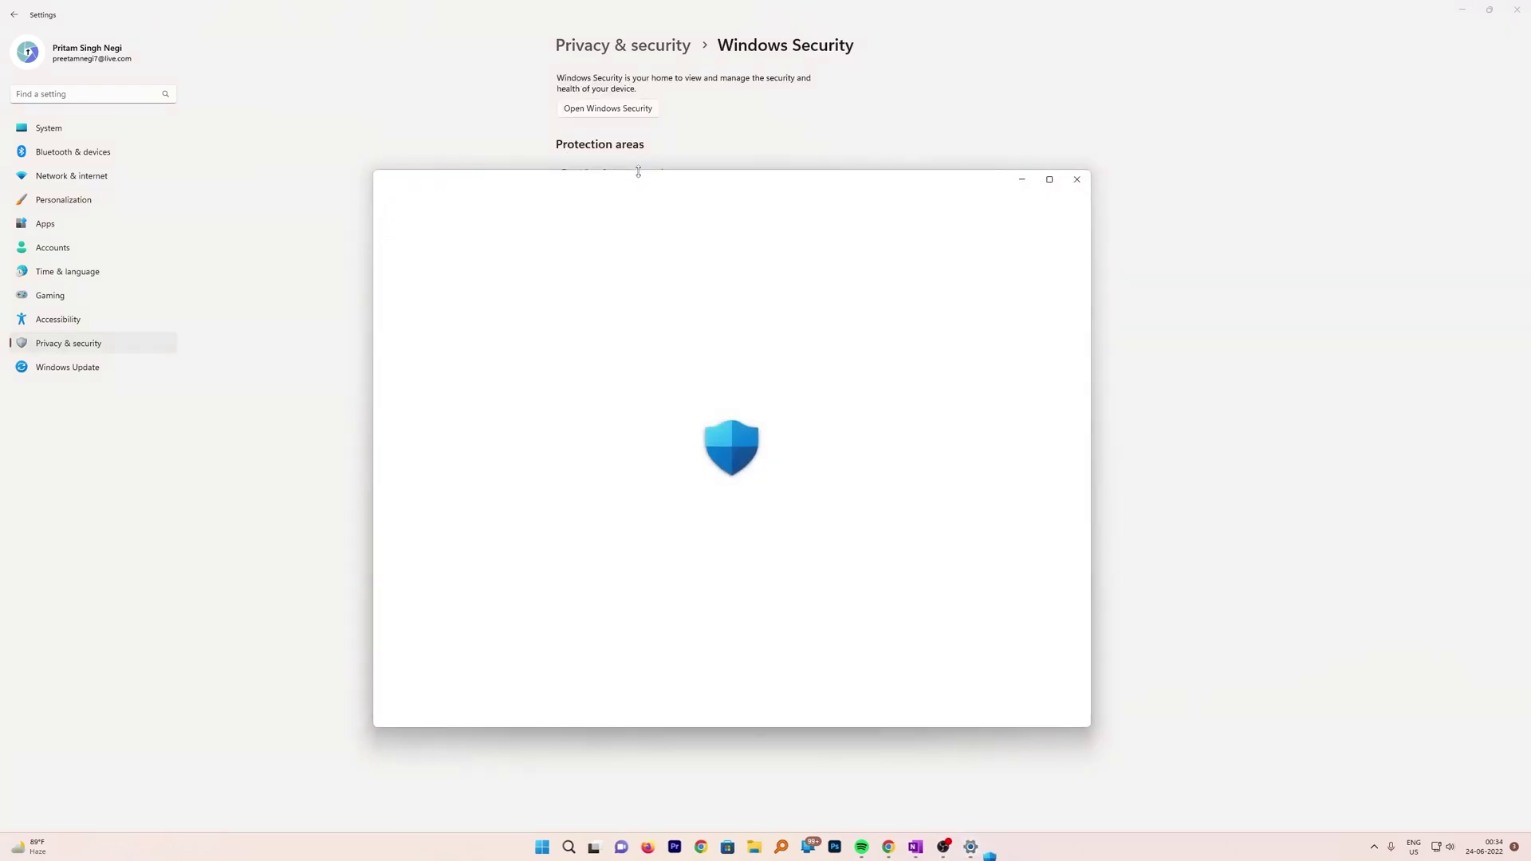
scroll(678, 329, down, 2)
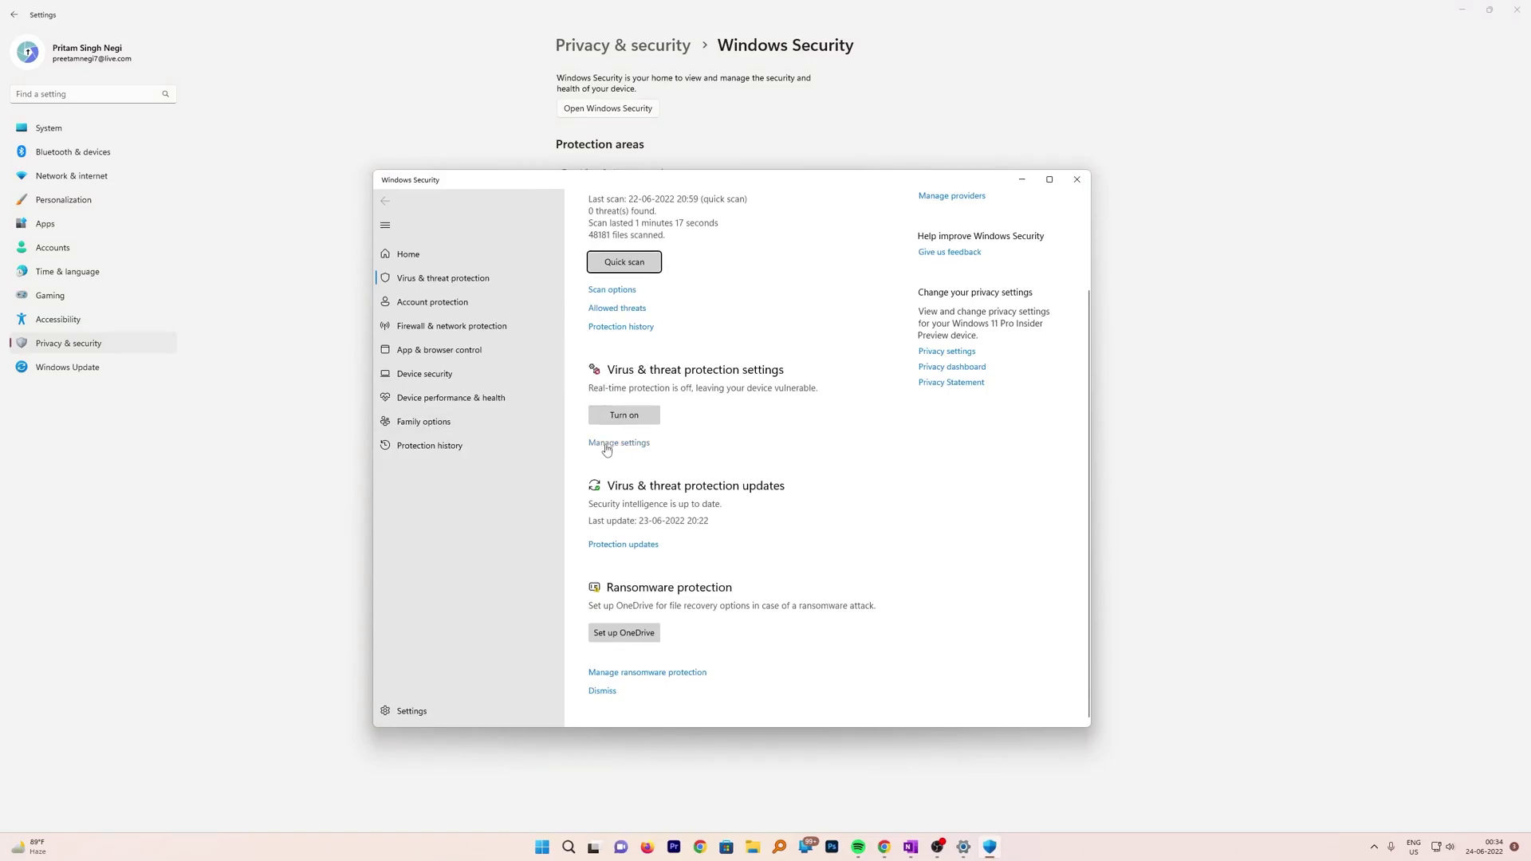
click(640, 446)
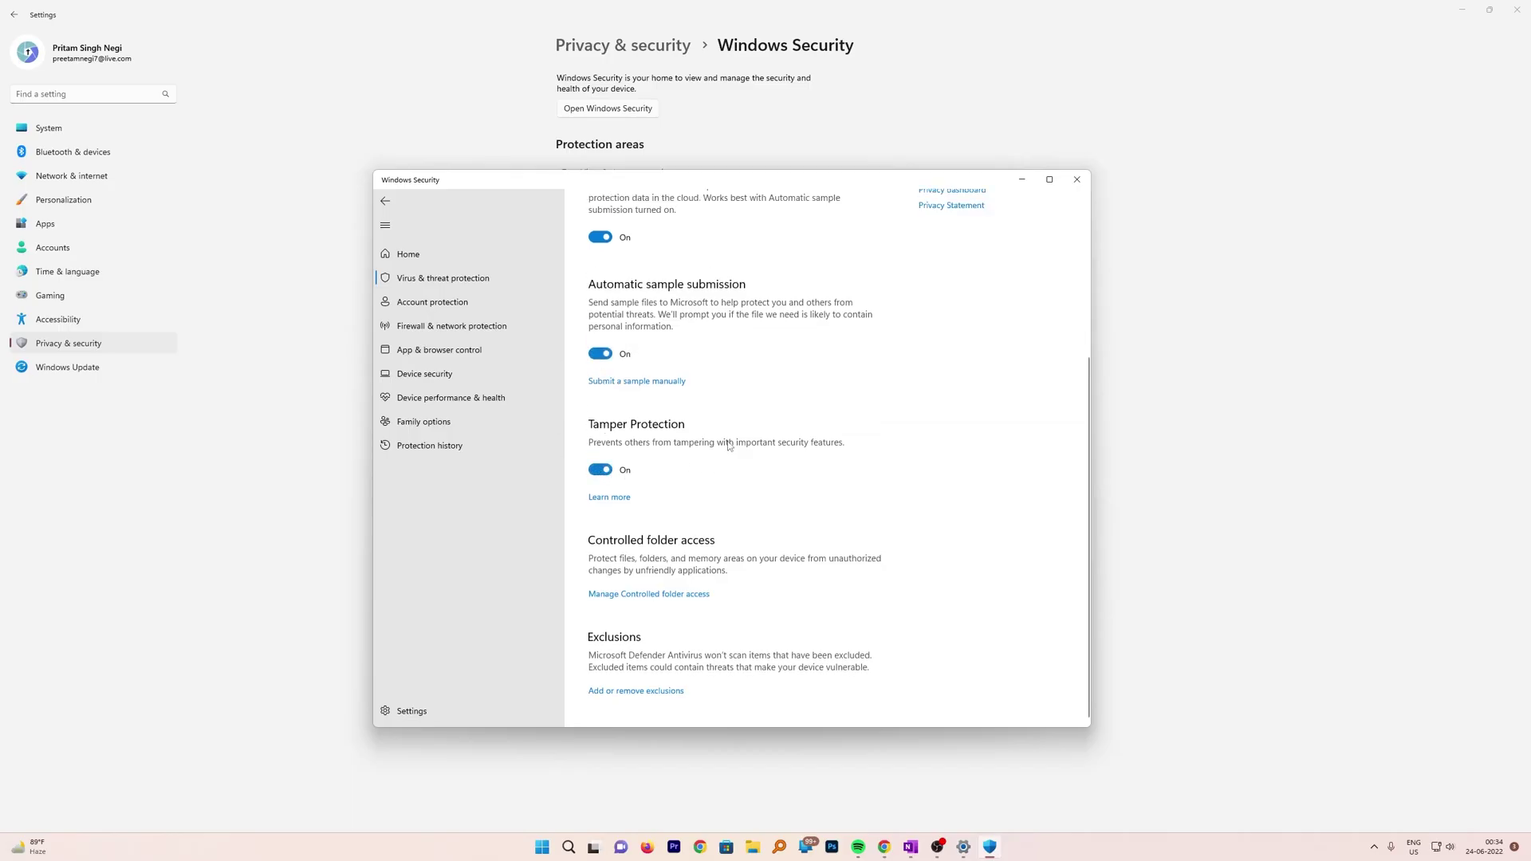
- Close the Windows Security window and the Settings app
click(1072, 174)
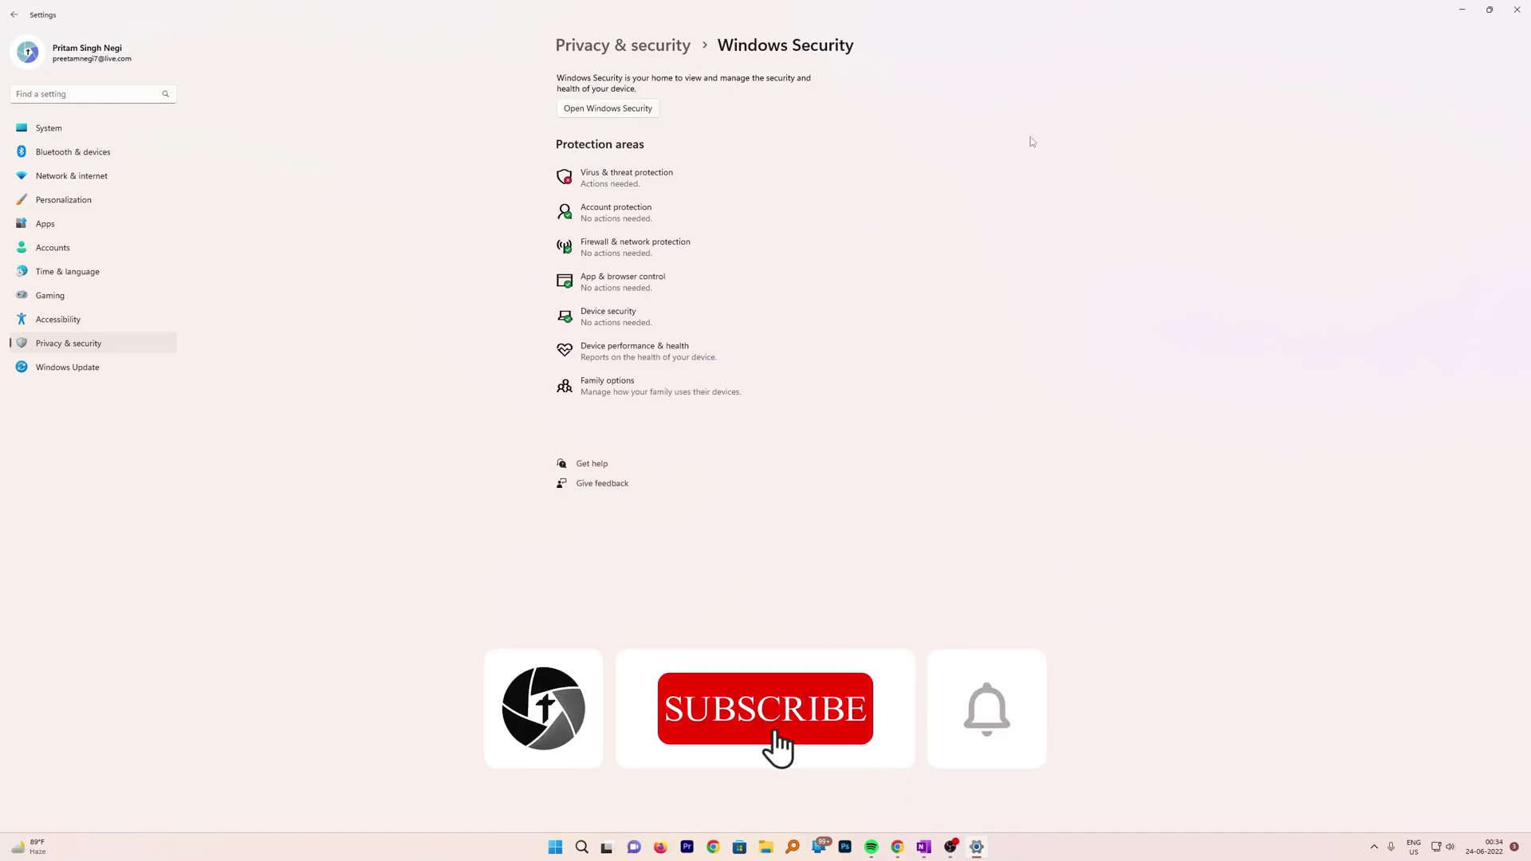
click(1512, 19)
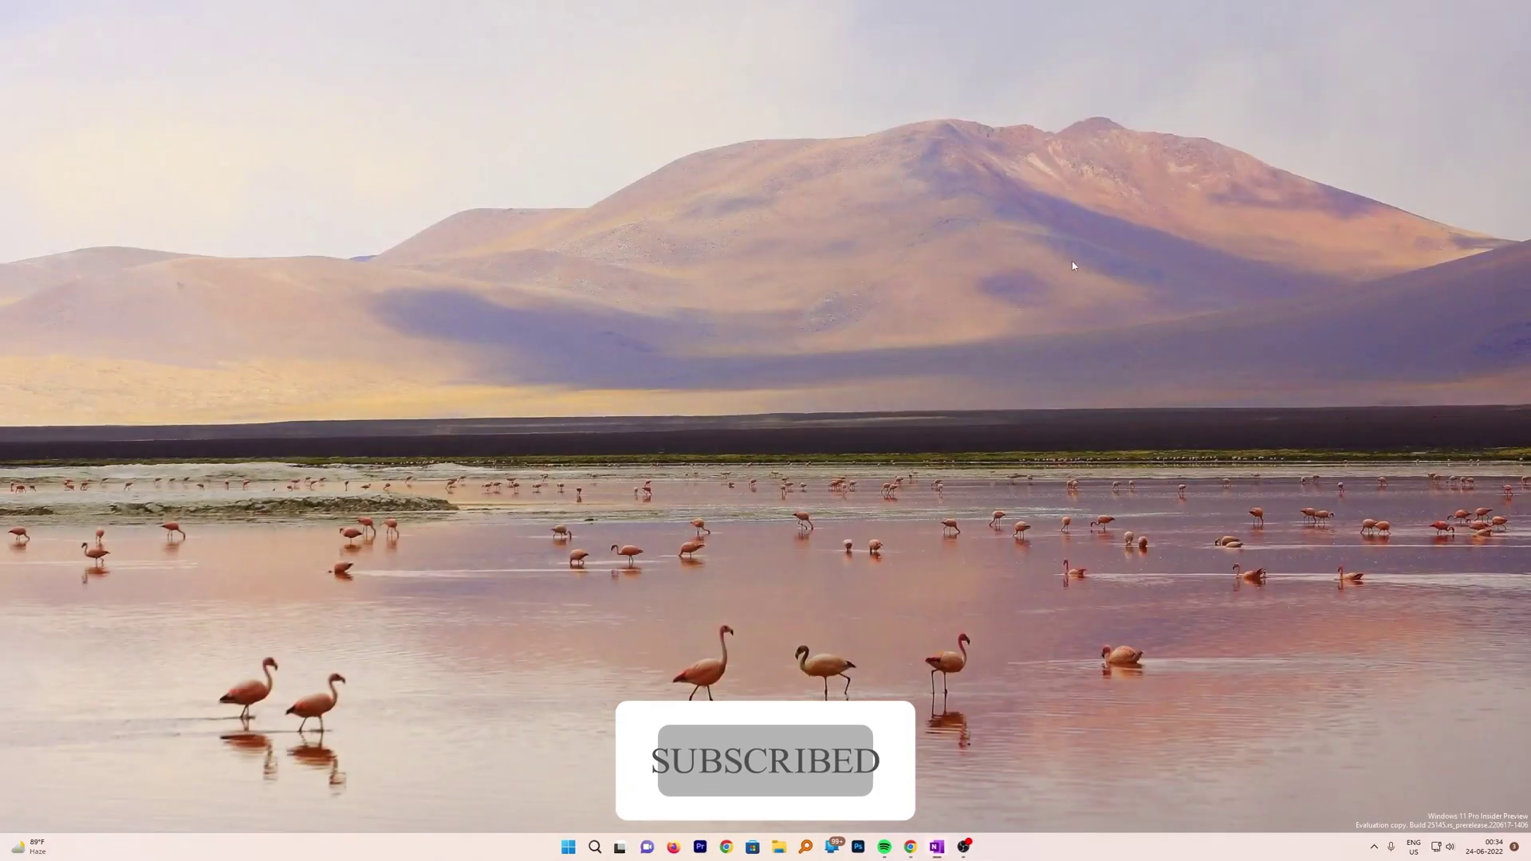